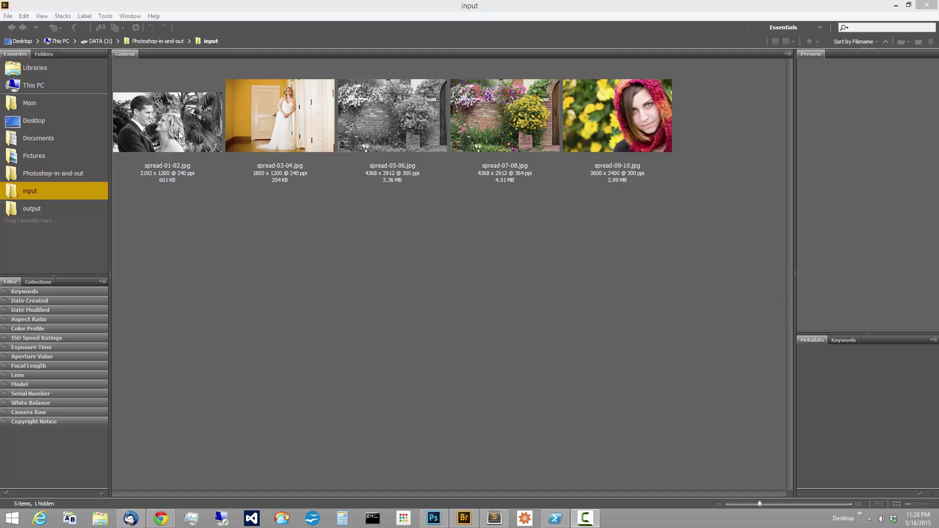
Open spread-01-02.jpg, duplicate its layer, save it as action.psd, and close test.psd.
double_click(153, 128)
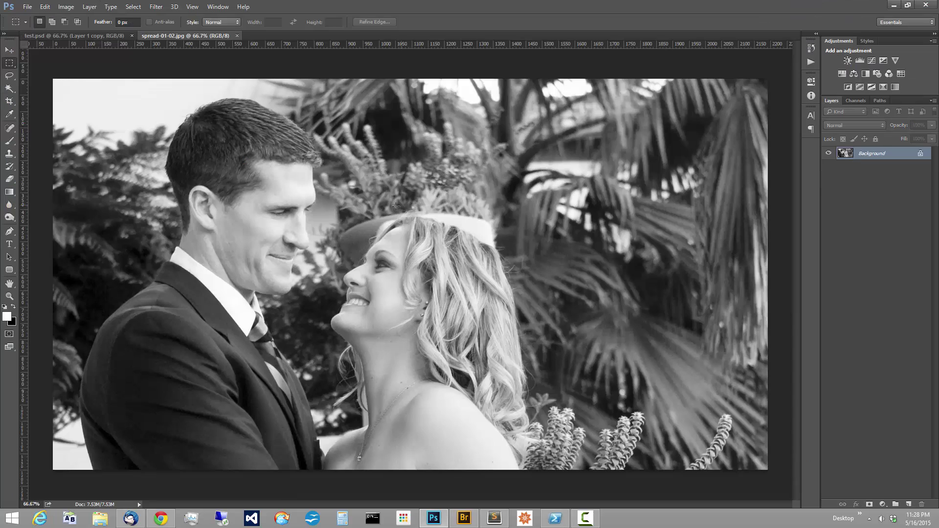
key(ctrl+j)
key(ctrl+j)
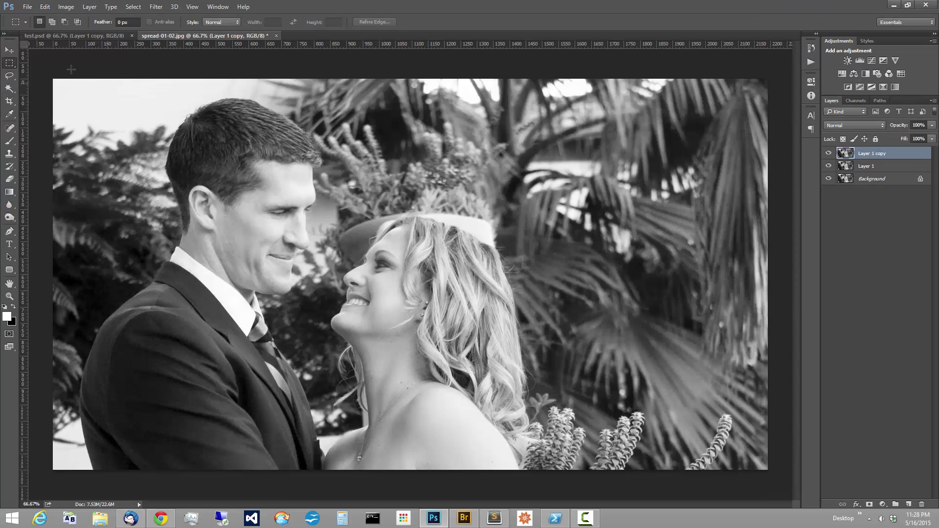
click(27, 6)
click(49, 112)
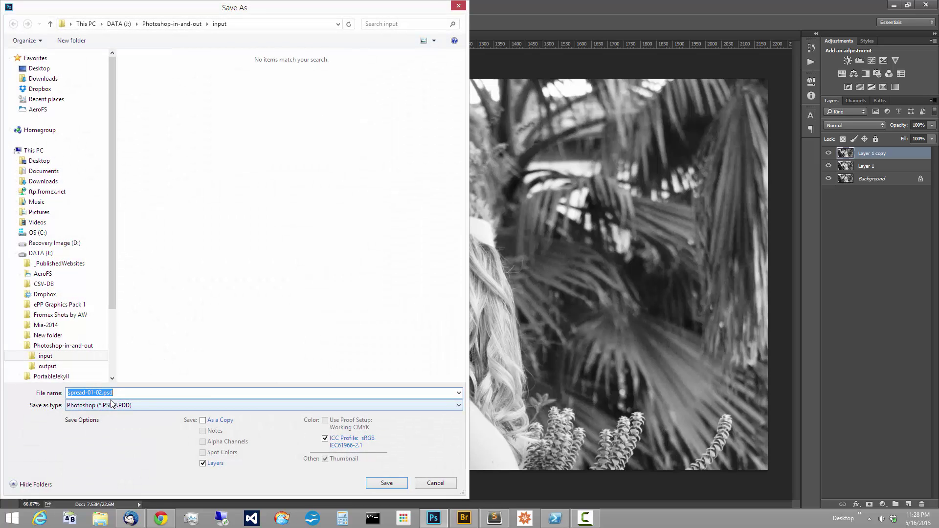
text(action)
click(390, 483)
click(568, 159)
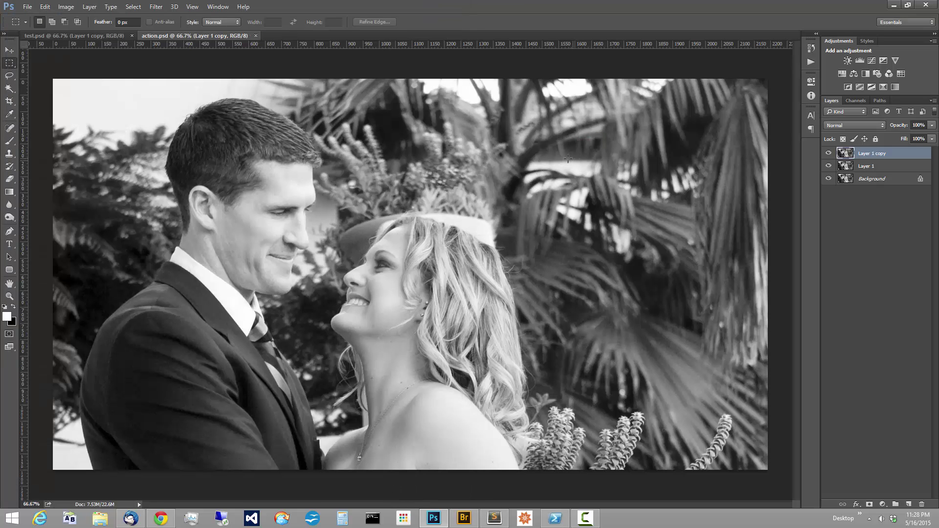
click(132, 35)
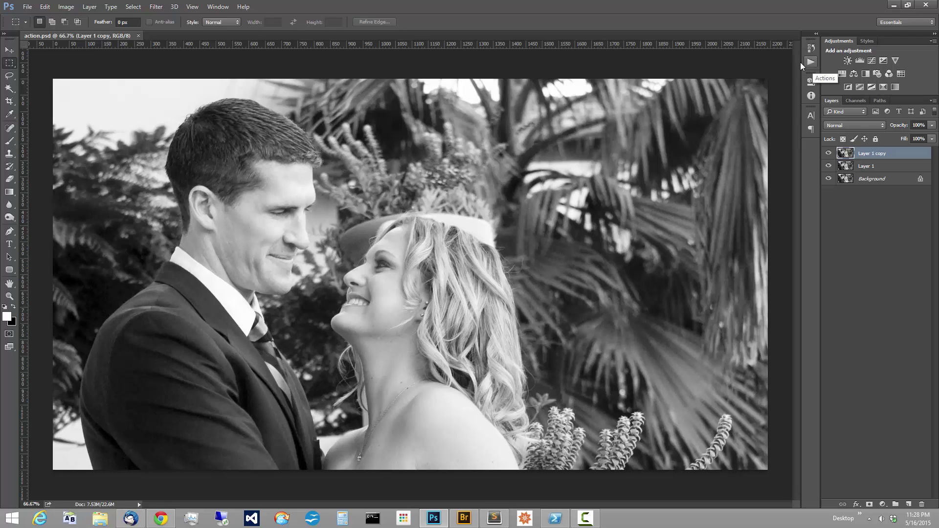
In the Actions panel, start recording a new action named split-spreads in the Rons set.
click(222, 7)
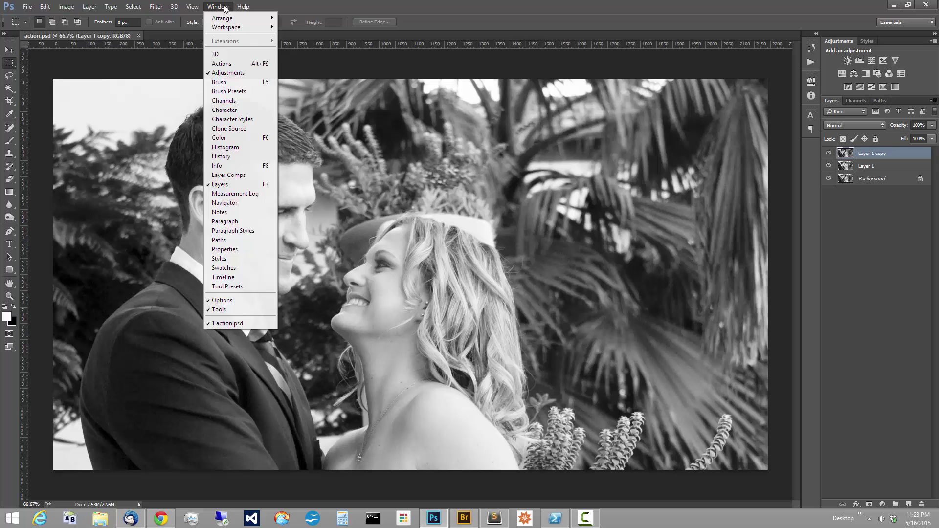
click(226, 66)
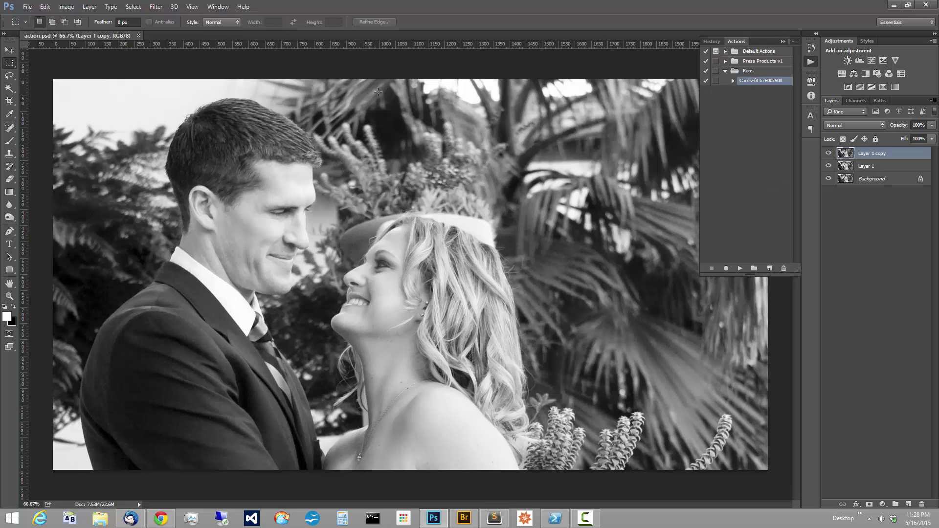
click(750, 73)
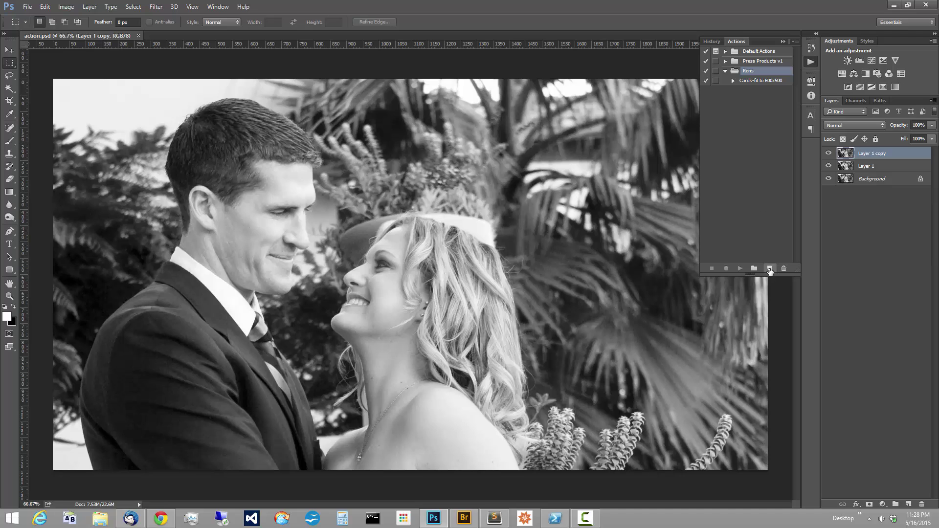
click(769, 269)
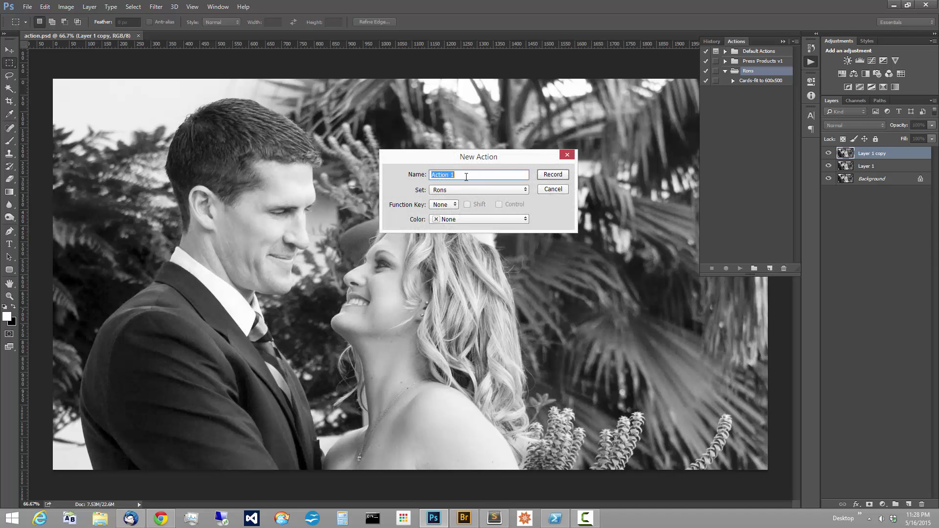
text(split-spreads)
click(552, 176)
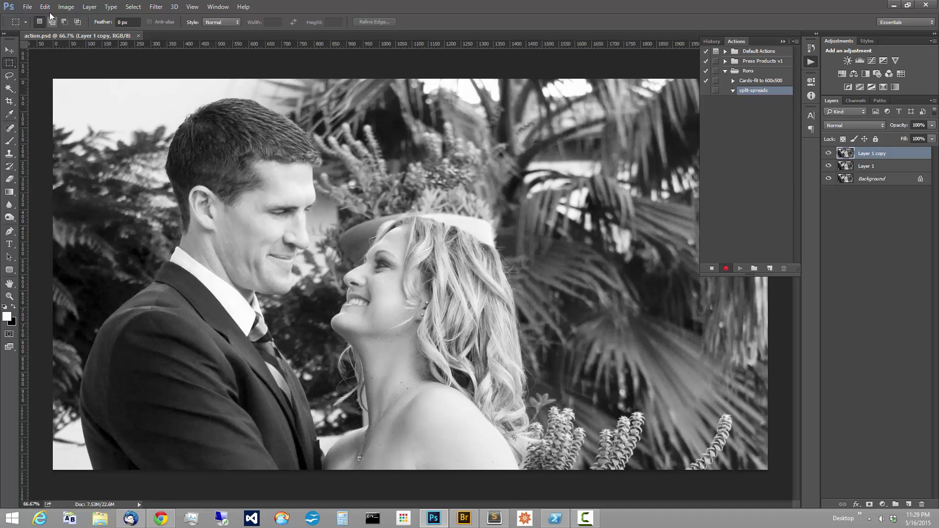
Duplicate the image, keeping the name 'action copy'.
click(66, 6)
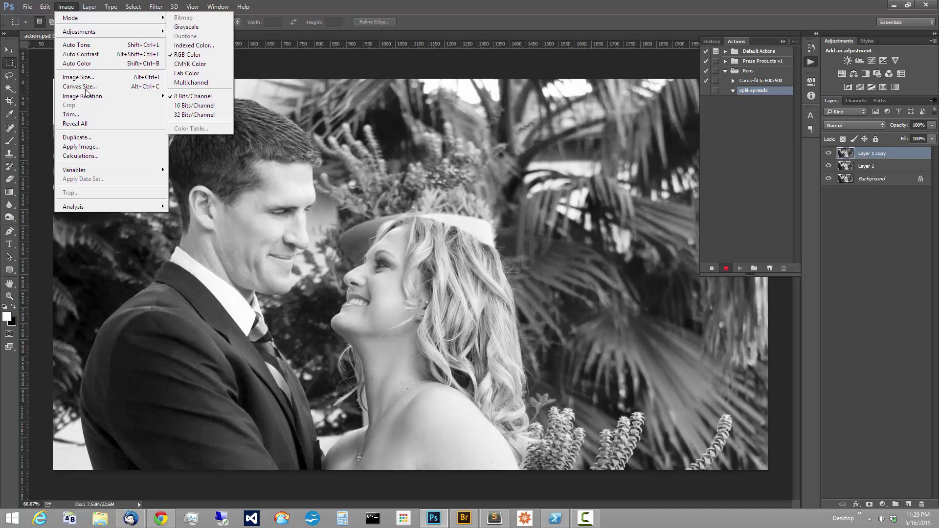
click(81, 137)
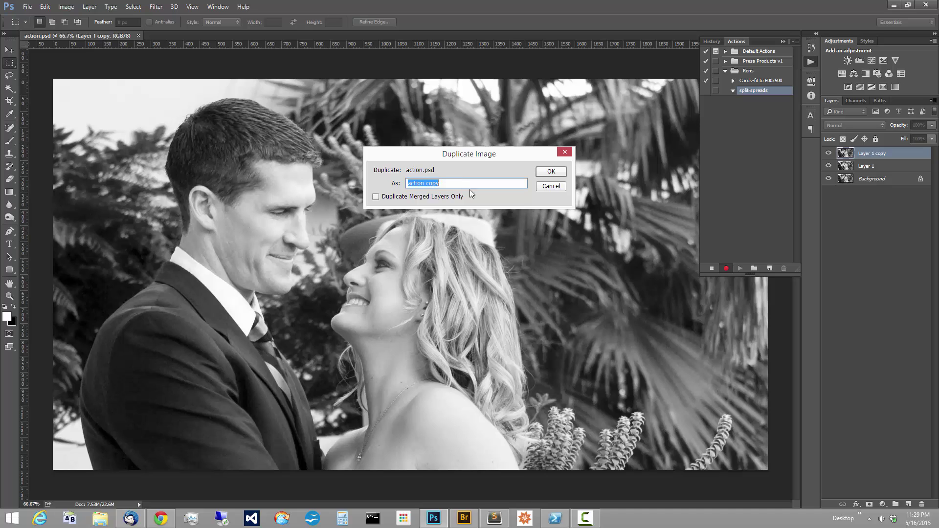
click(547, 171)
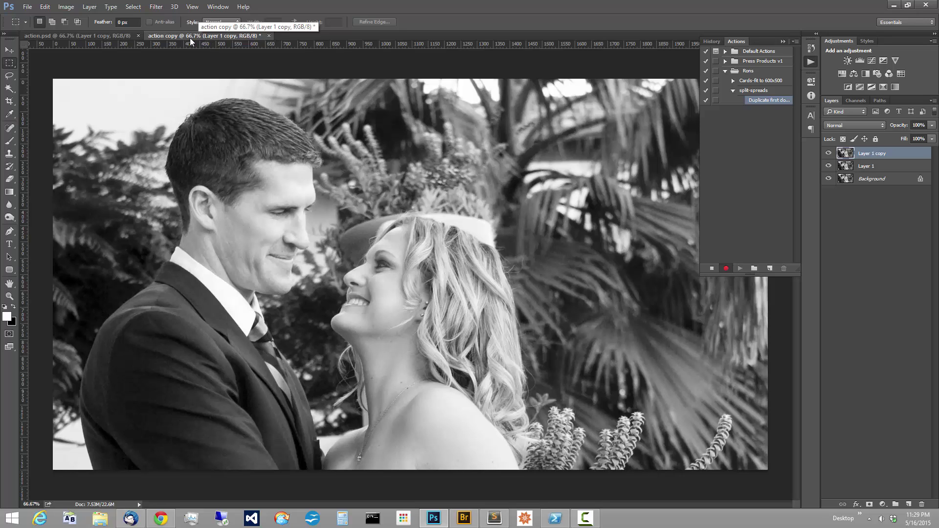
Resize the canvas to 50 percent width anchored middle-left, accepting the clipping.
click(66, 7)
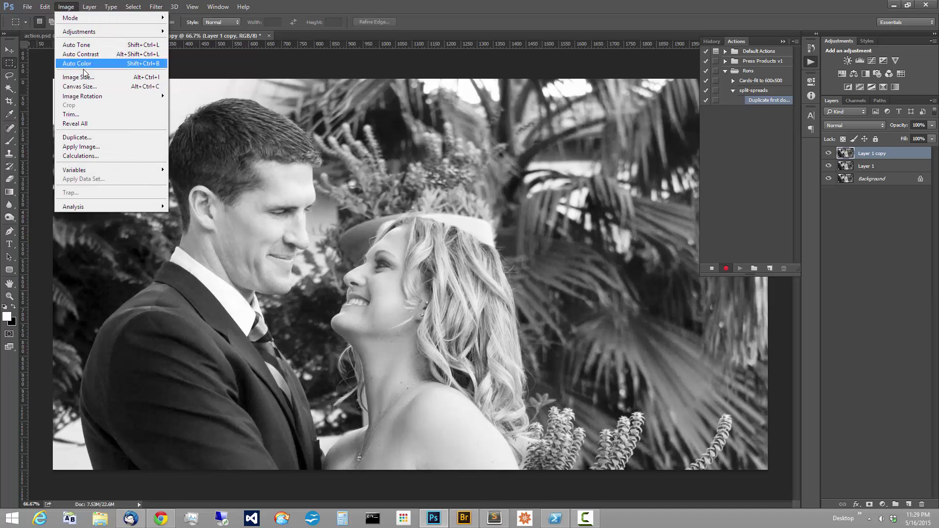
click(81, 87)
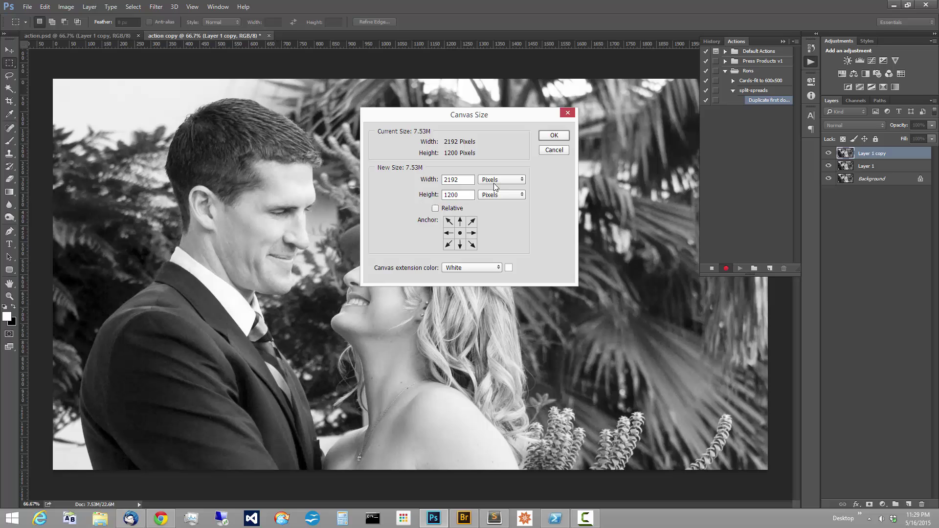
click(495, 186)
click(494, 179)
double_click(460, 180)
text(50)
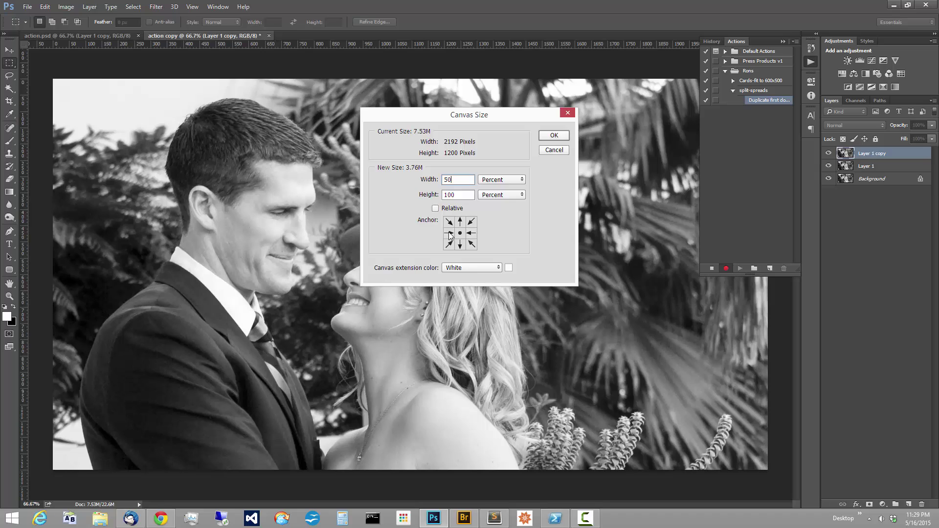
click(449, 233)
click(553, 135)
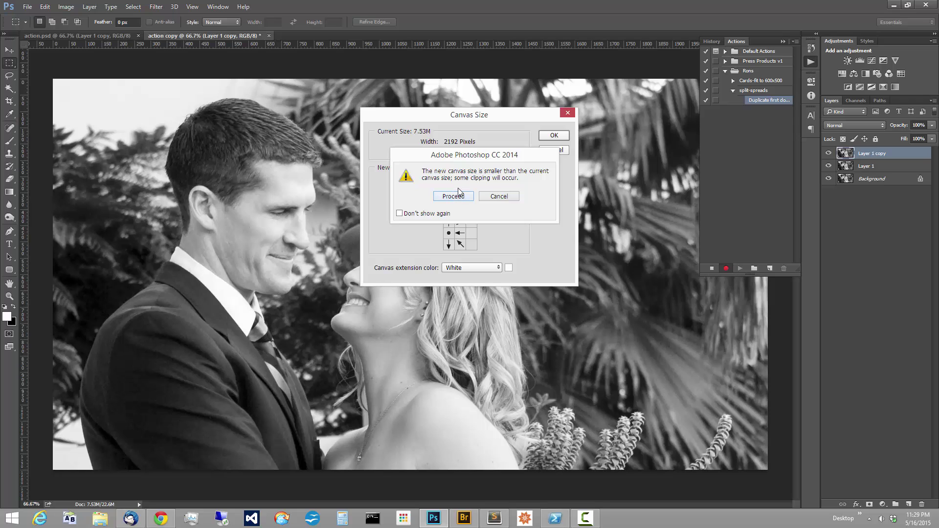
click(453, 196)
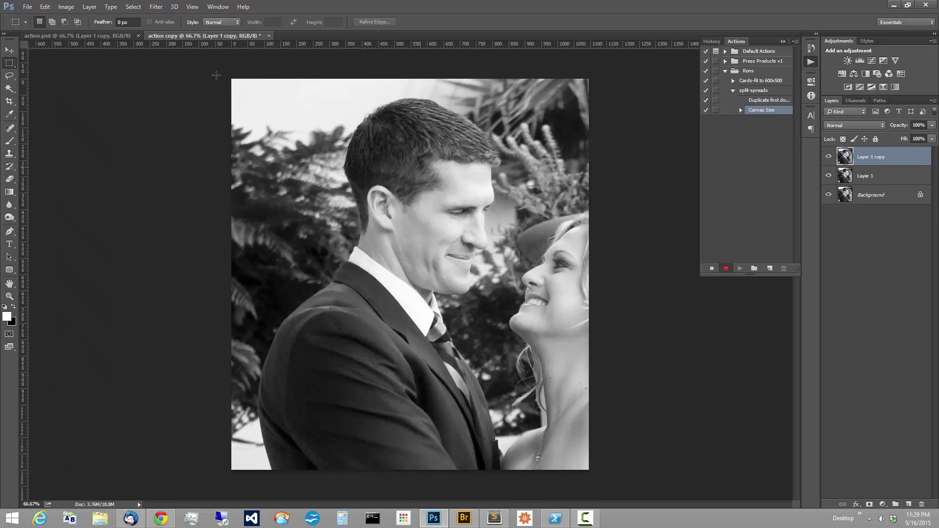
Save the left half as action copy.jpg in the output folder at Maximum quality, then close it.
click(27, 6)
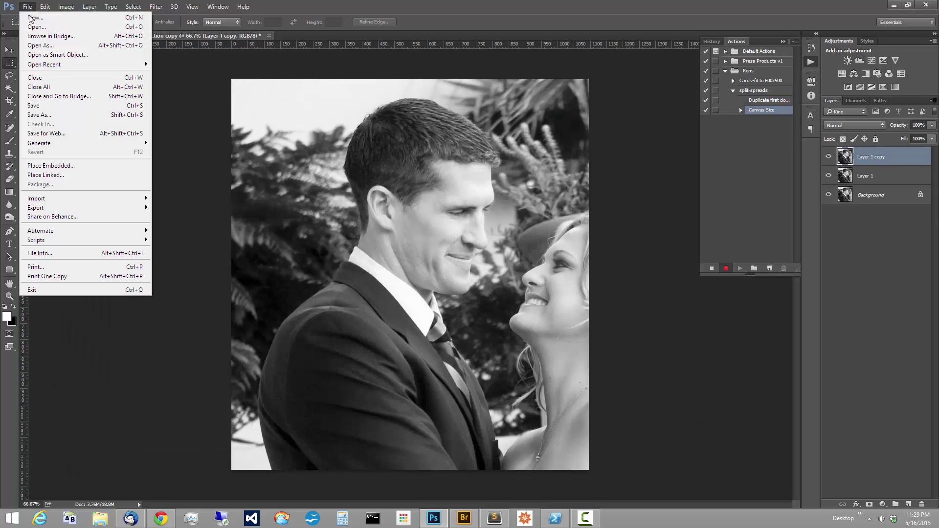
click(43, 114)
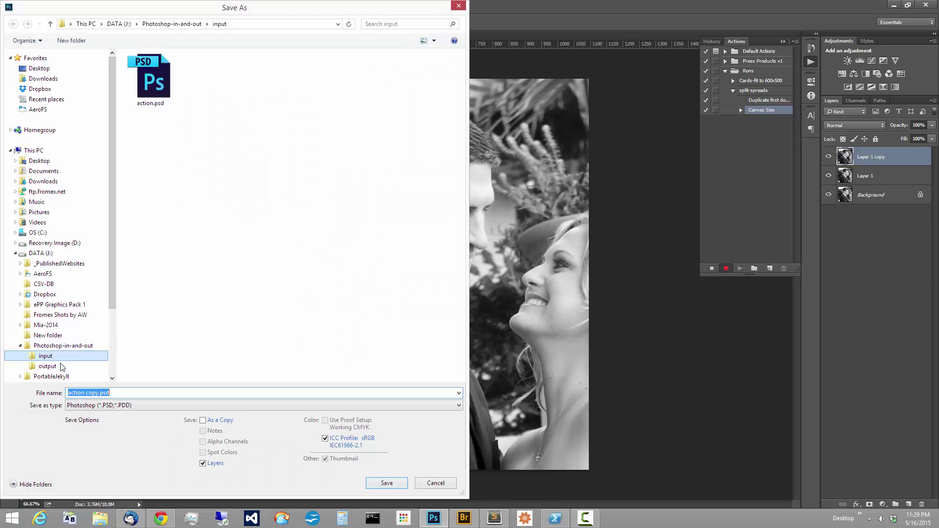
click(63, 366)
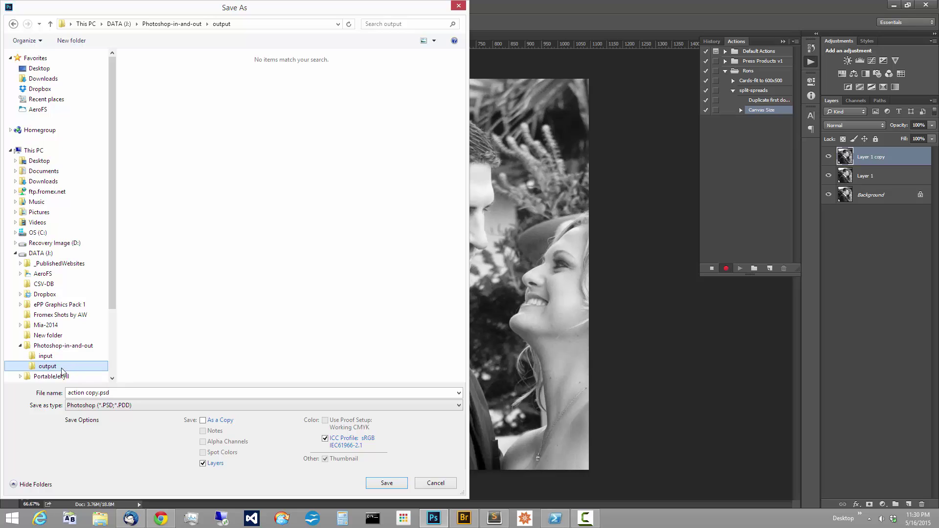
click(123, 406)
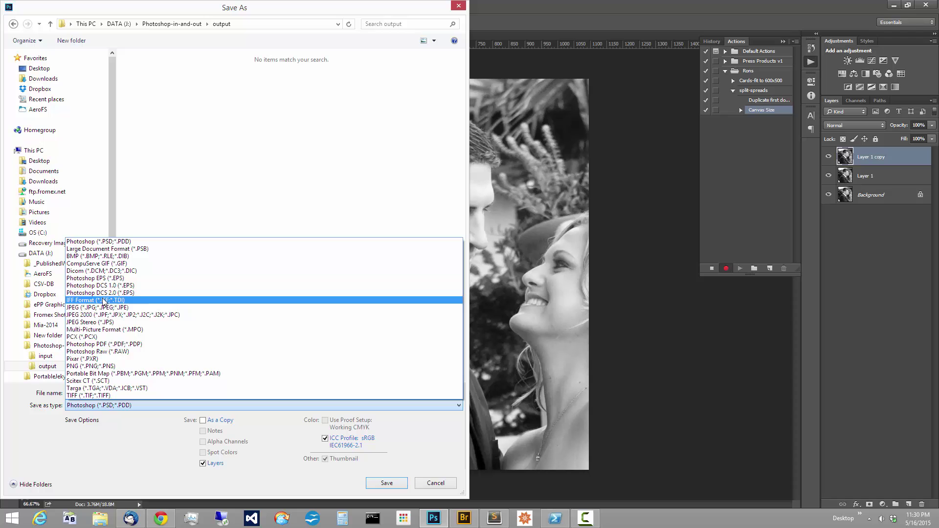
click(98, 308)
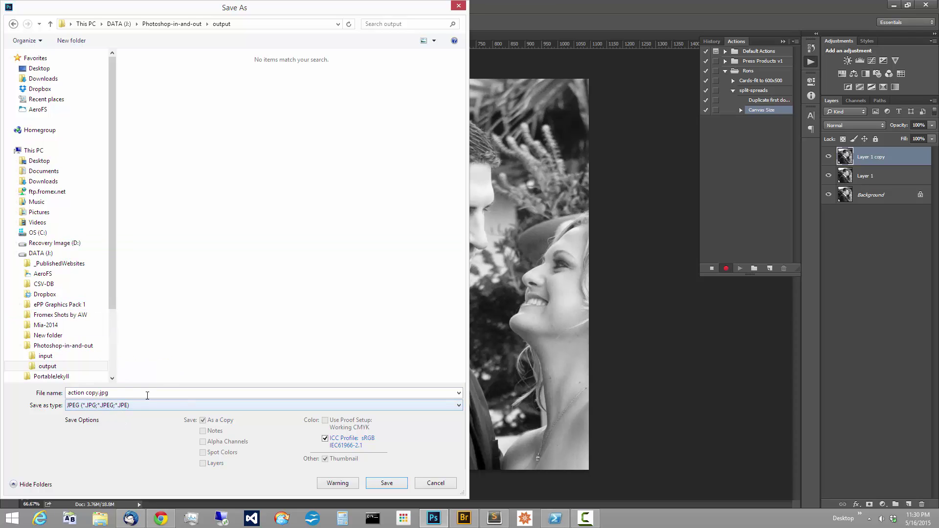
click(384, 483)
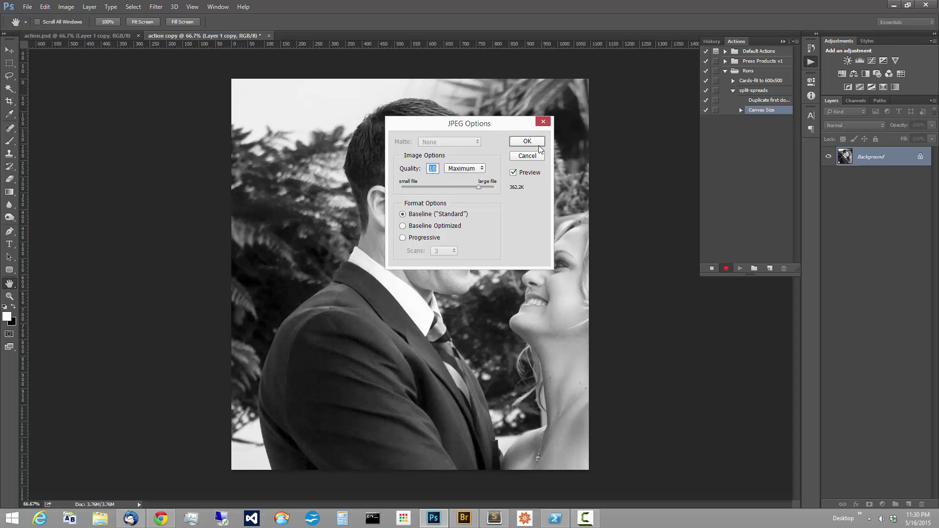
click(527, 141)
key(m)
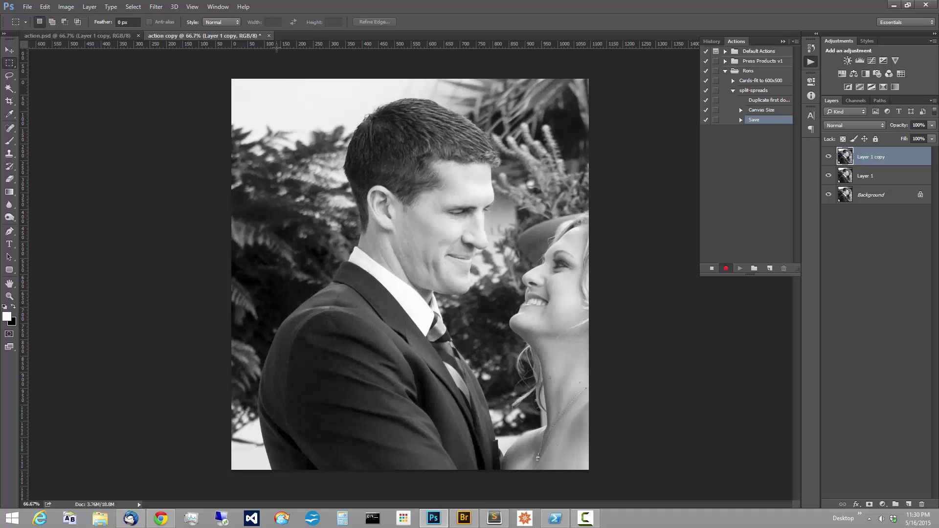
click(268, 36)
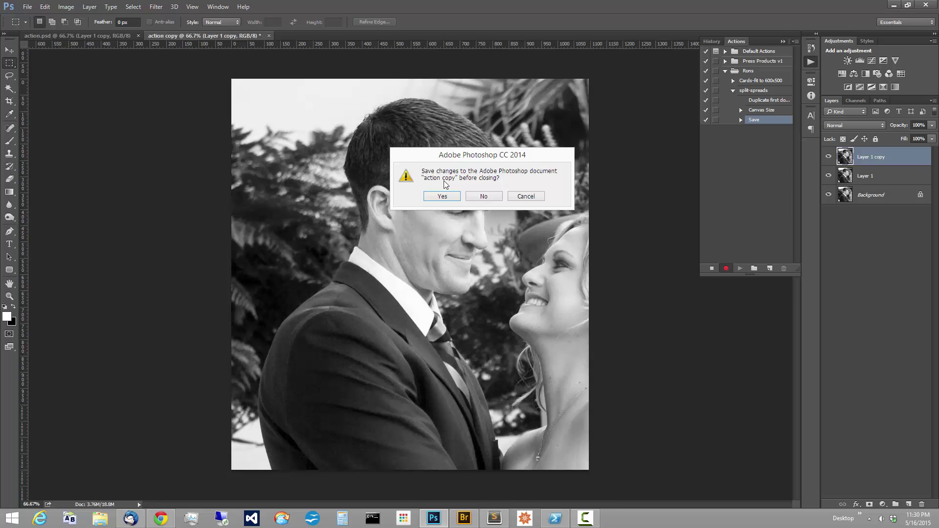
Discard the copy, then cut action.psd to 50 percent canvas width anchored middle-right.
click(480, 198)
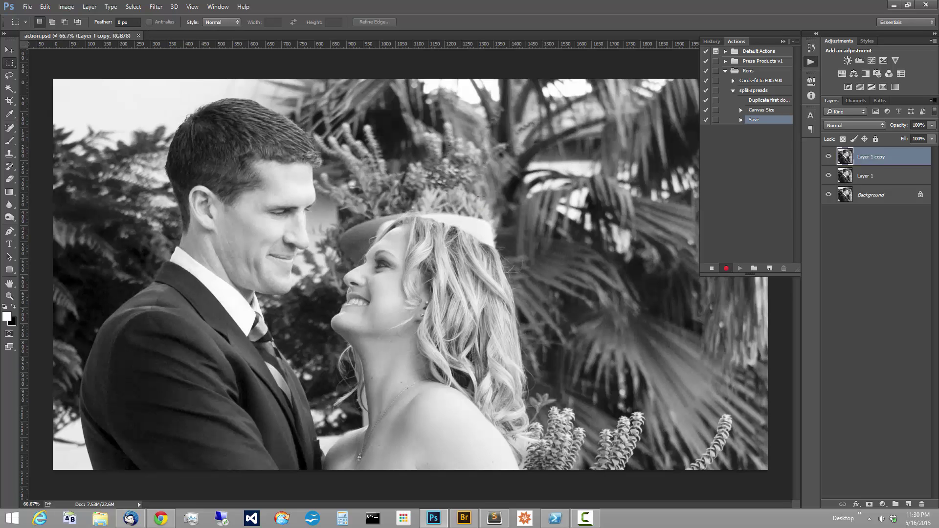
click(66, 7)
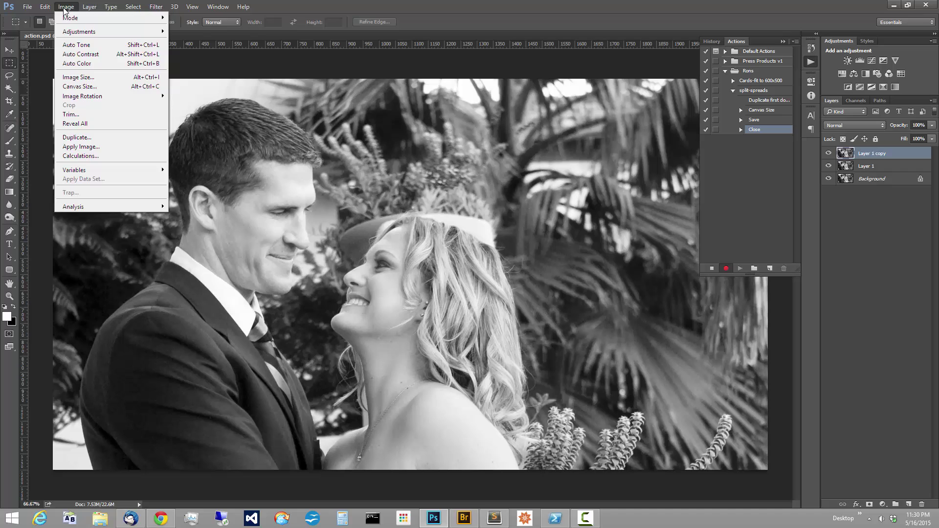
click(86, 86)
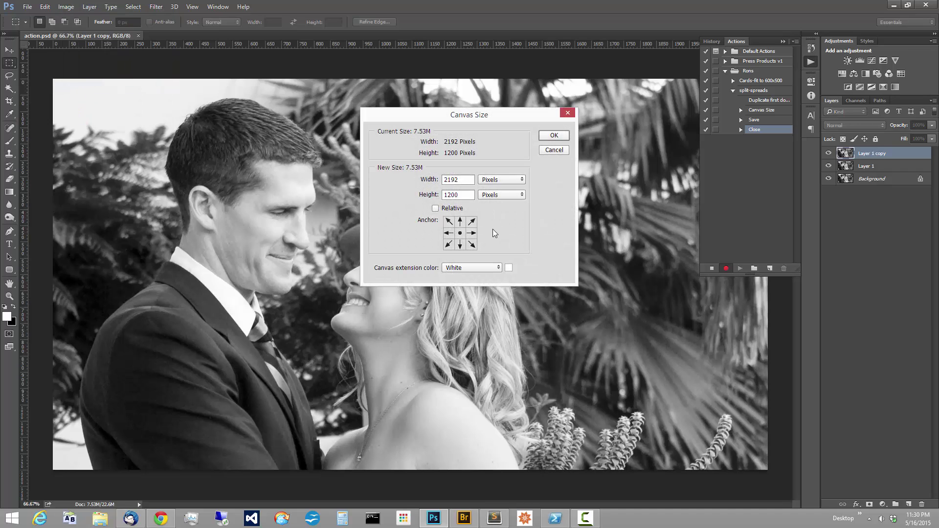
click(473, 235)
click(491, 180)
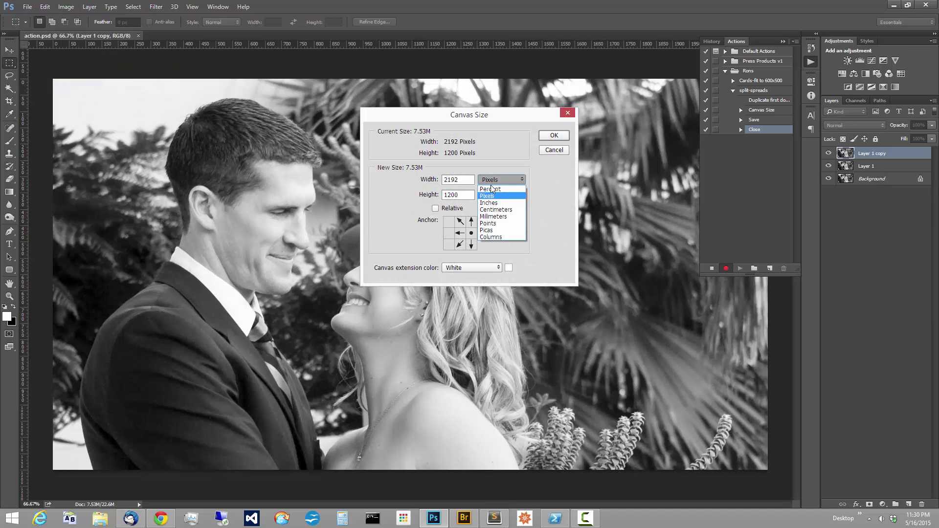
click(489, 189)
key(ctrl+a)
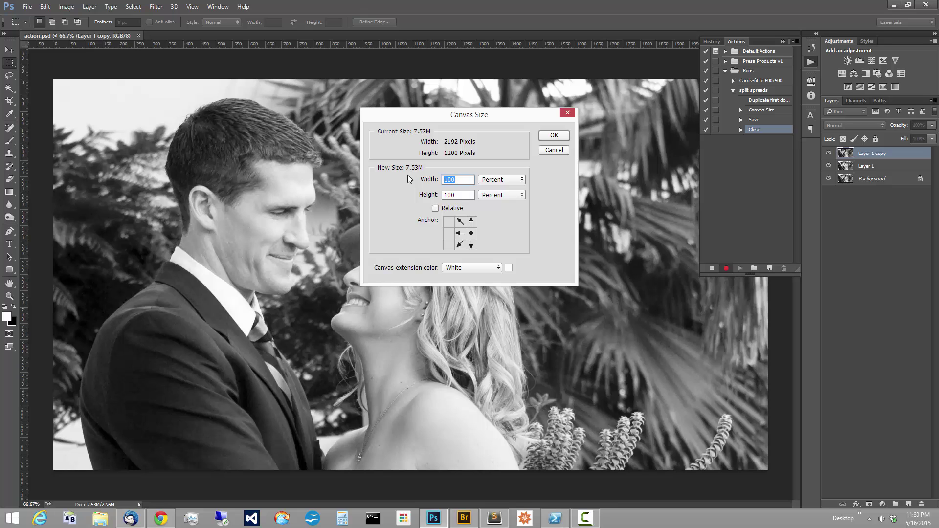
text(50)
click(558, 137)
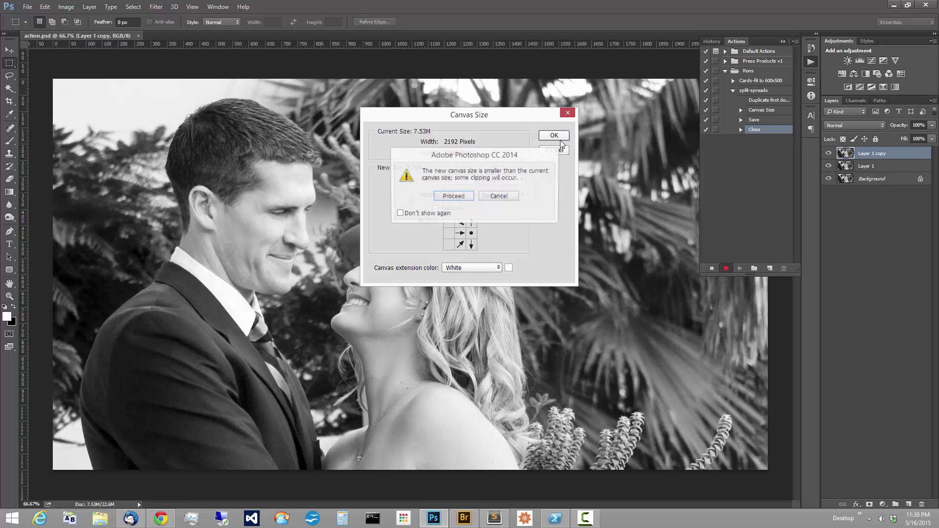
click(459, 194)
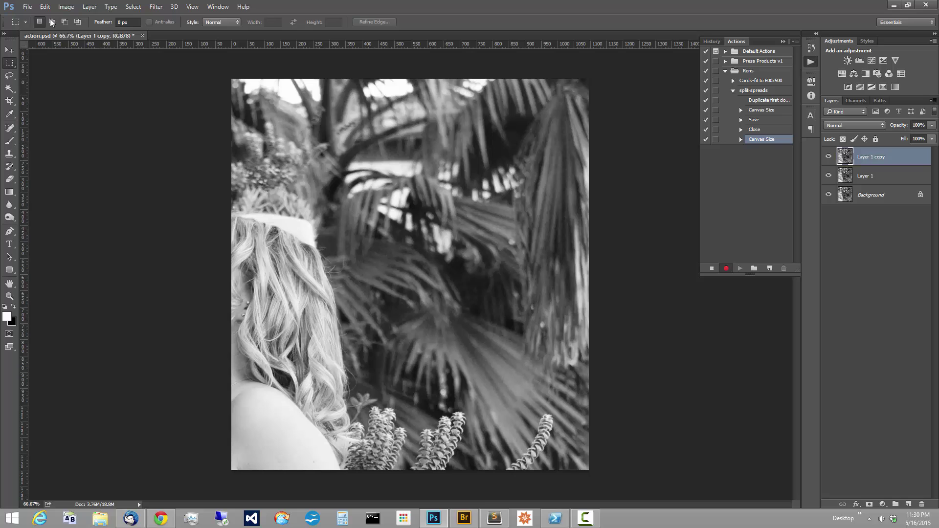
click(27, 6)
Save the right half as action.jpg in the output folder as a JPEG.
click(54, 116)
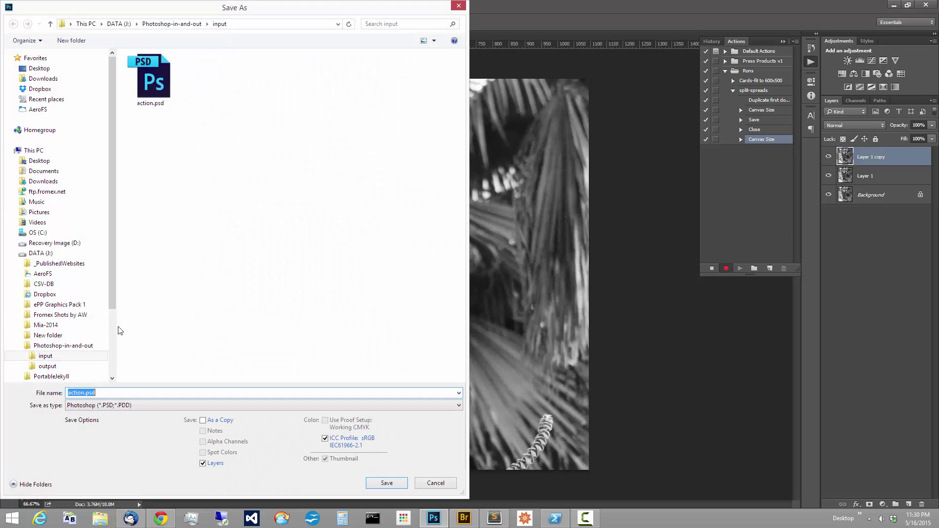
click(47, 366)
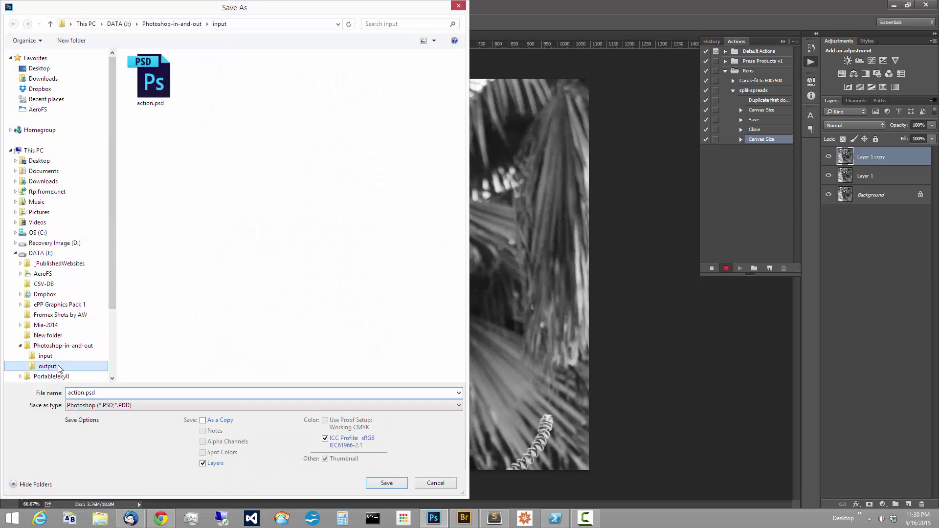
click(162, 404)
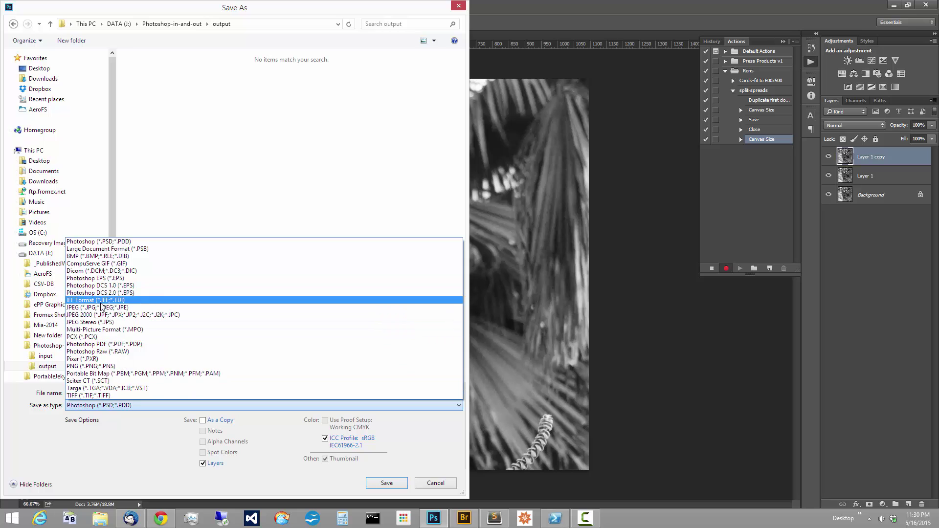
click(101, 307)
click(387, 483)
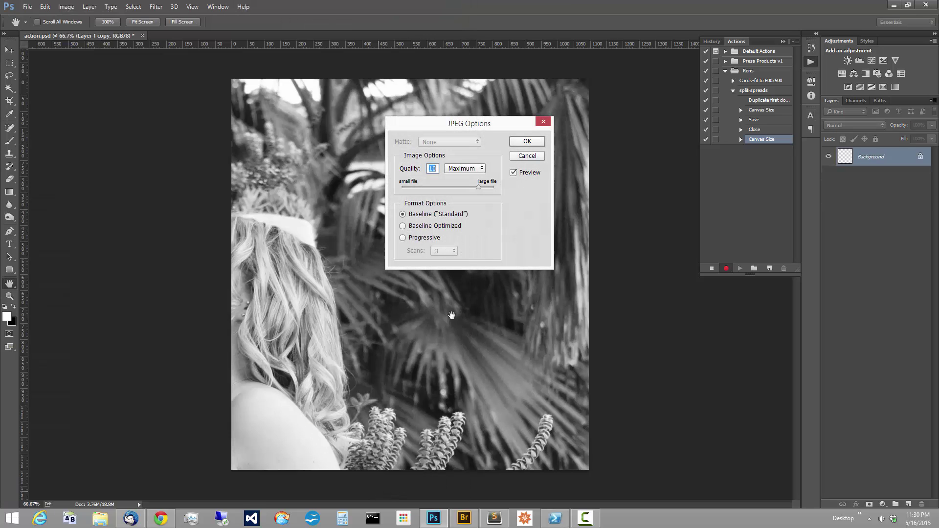
click(526, 141)
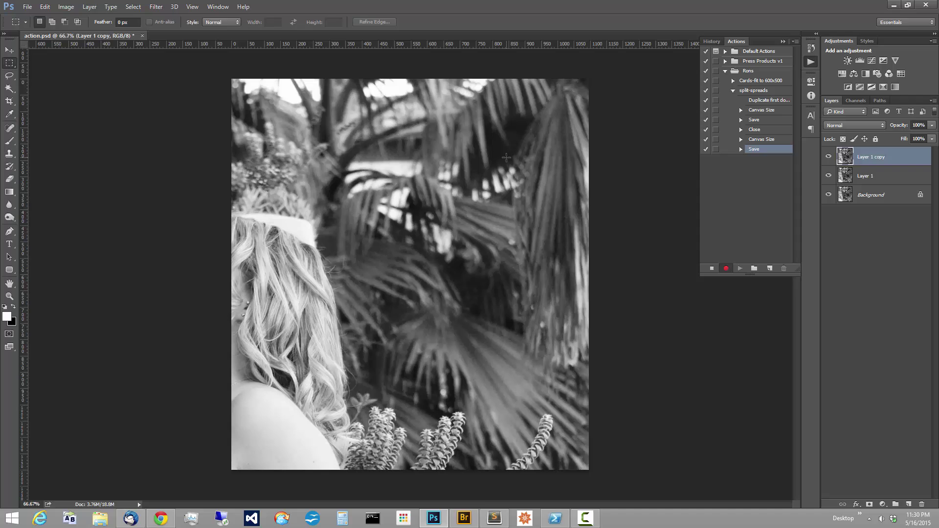
Close action.psd without saving and stop recording the split-spreads action.
click(142, 35)
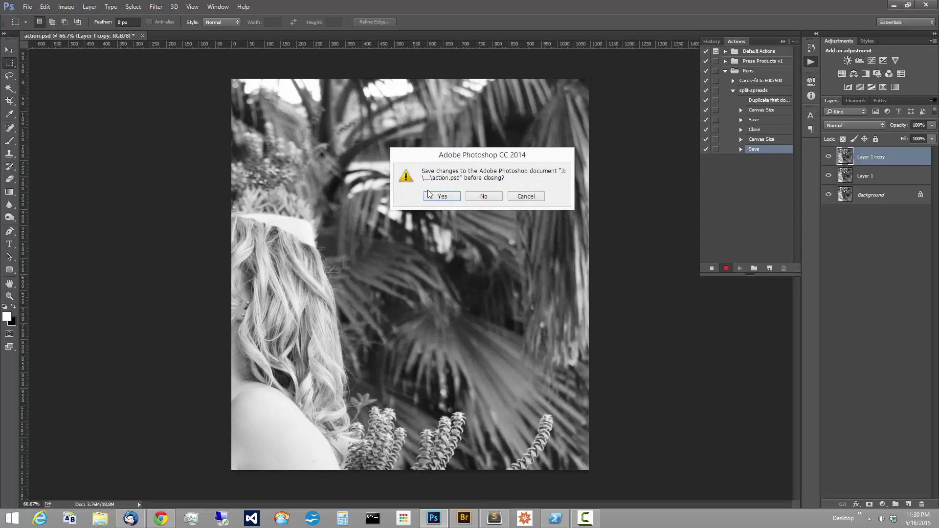
click(483, 196)
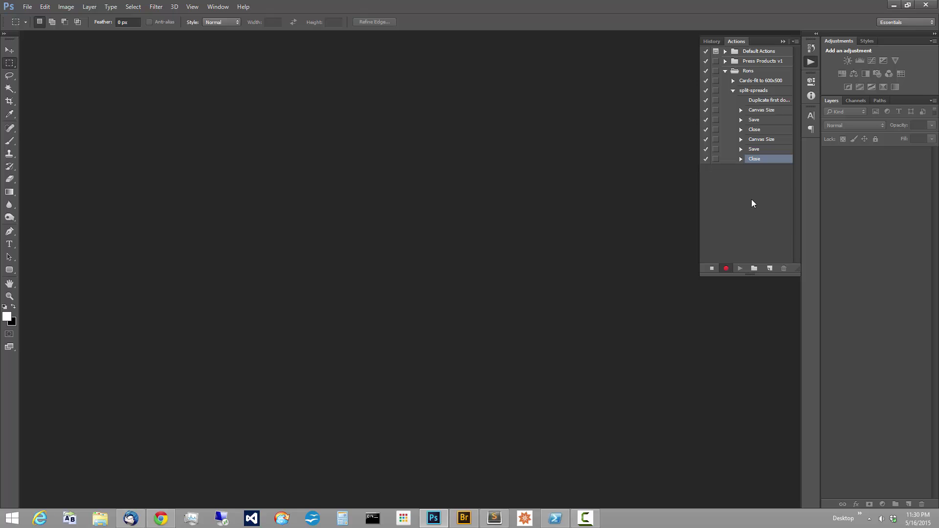
click(712, 268)
In Bridge, delete the two test JPEGs from the output folder.
click(470, 520)
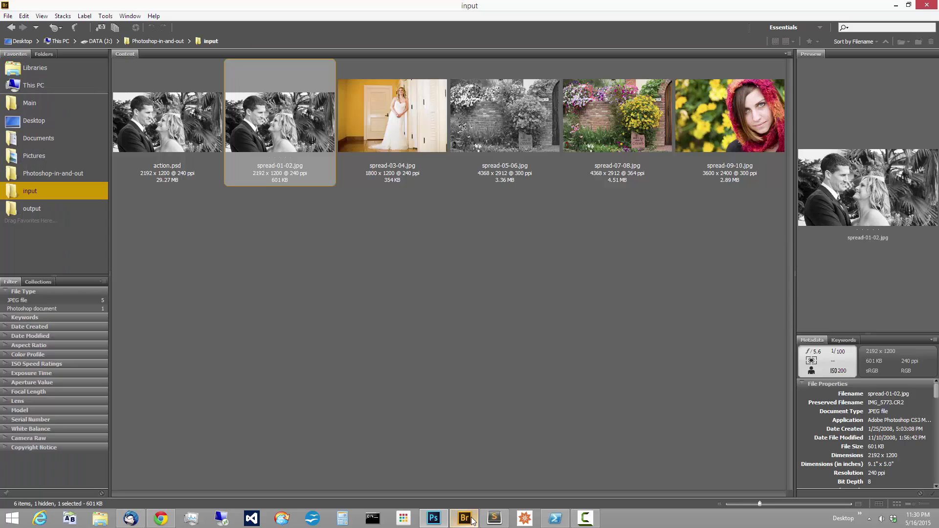
click(30, 210)
drag(356, 117, 165, 112)
key(Delete)
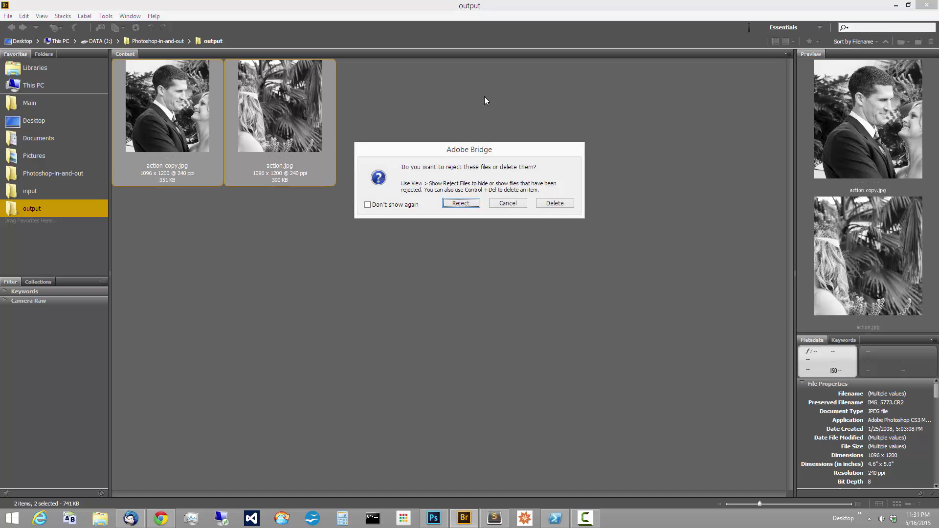
click(554, 203)
Return to the input folder and select all its images.
click(39, 189)
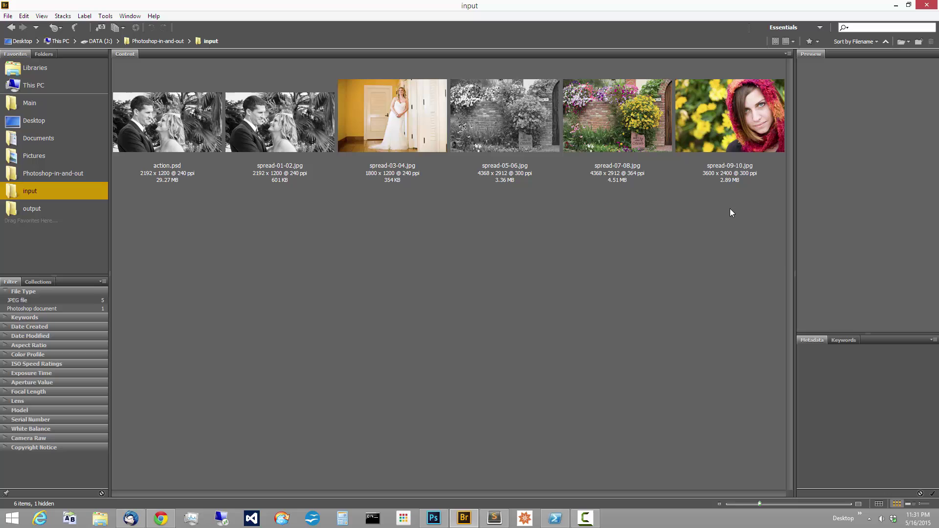
click(163, 122)
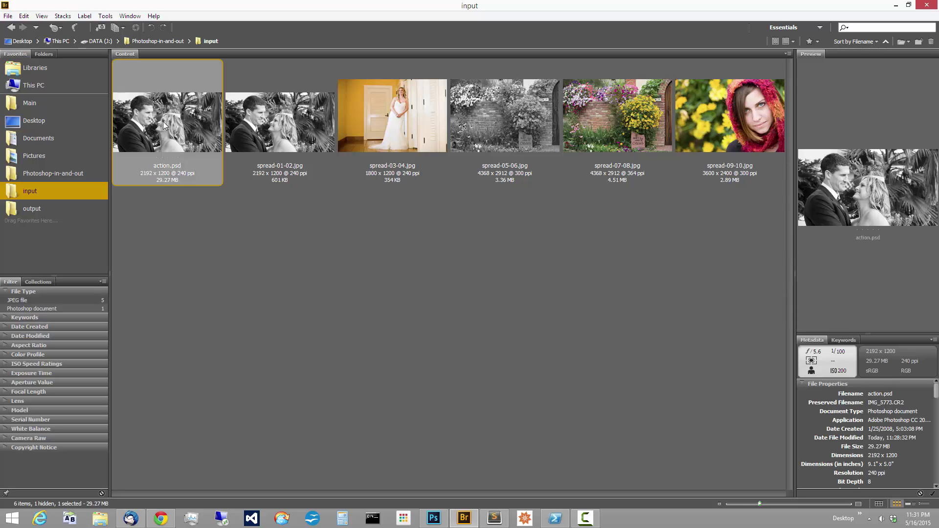
click(290, 139)
drag(745, 200, 184, 117)
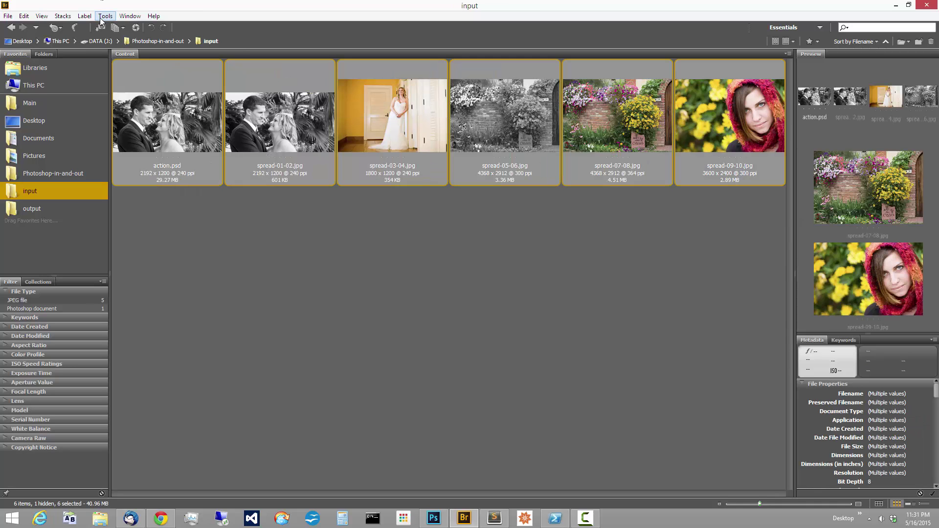
Launch Photoshop's Batch command from Bridge on the selected files.
click(101, 19)
mouse_move(139, 116)
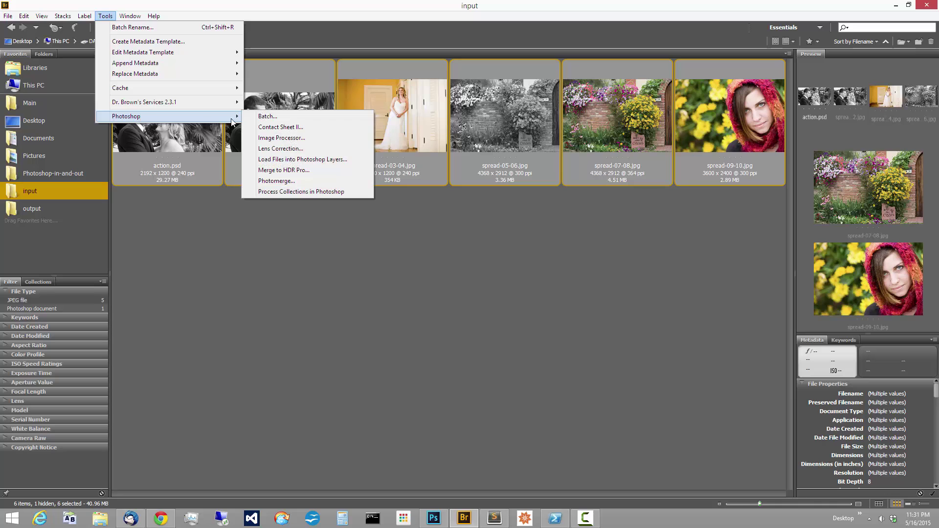
click(263, 118)
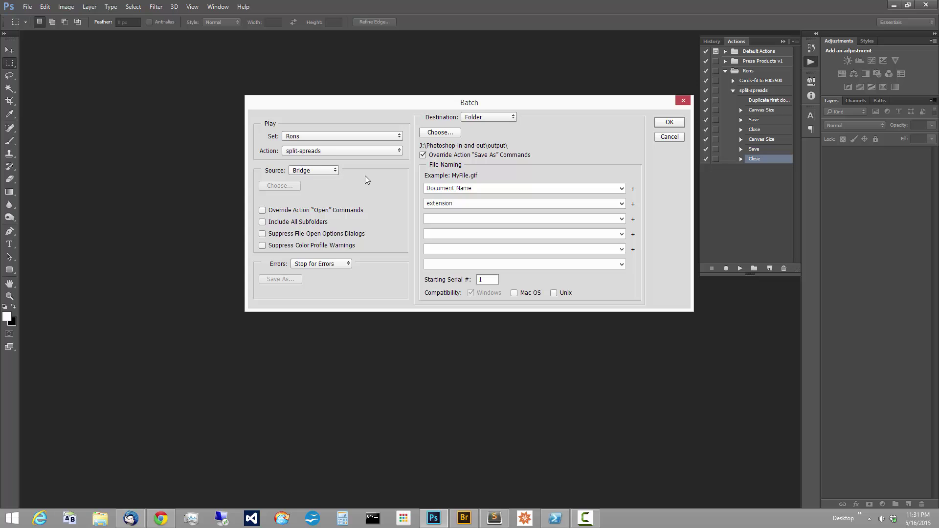
Set the batch destination to the output folder and run split-spreads.
click(479, 117)
click(477, 142)
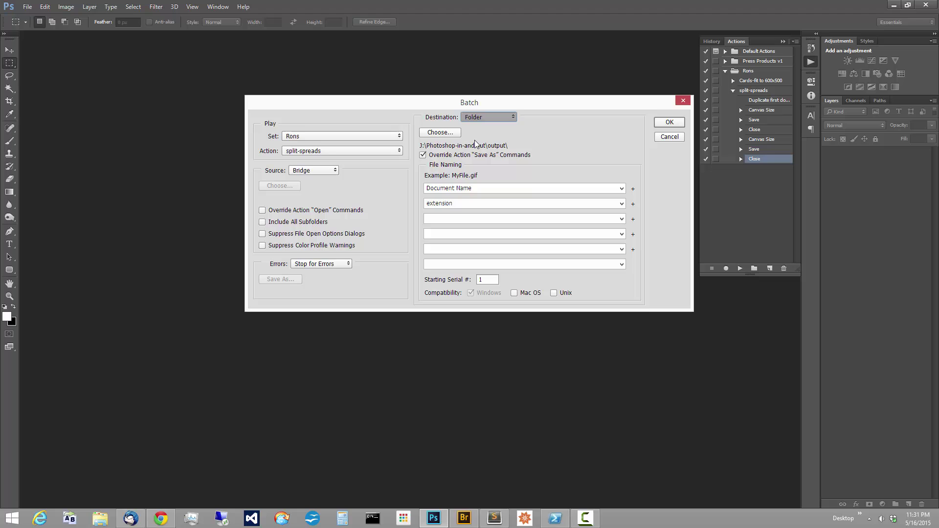
click(440, 133)
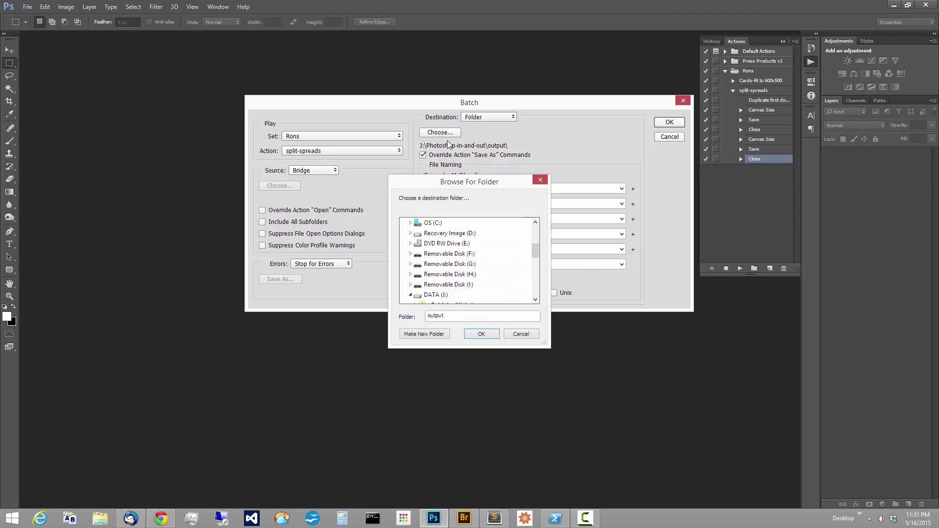
drag(535, 254, 536, 267)
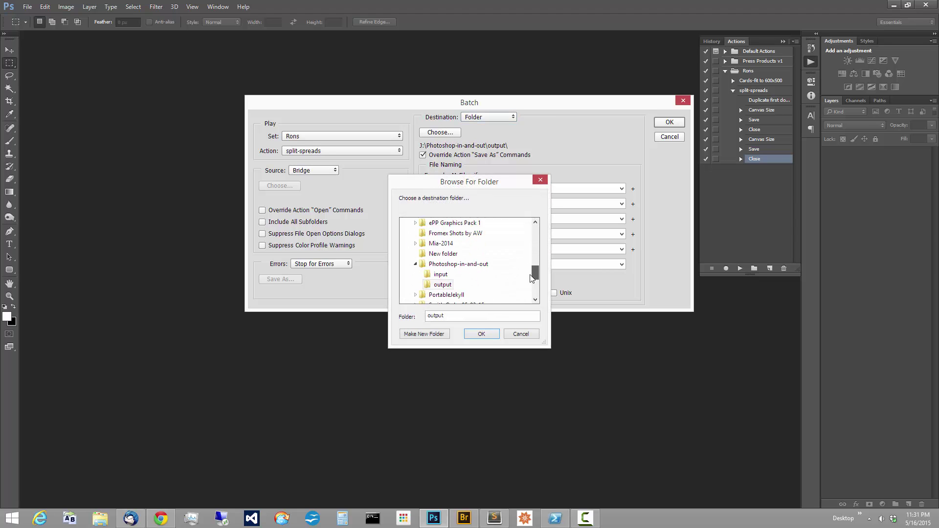
click(484, 333)
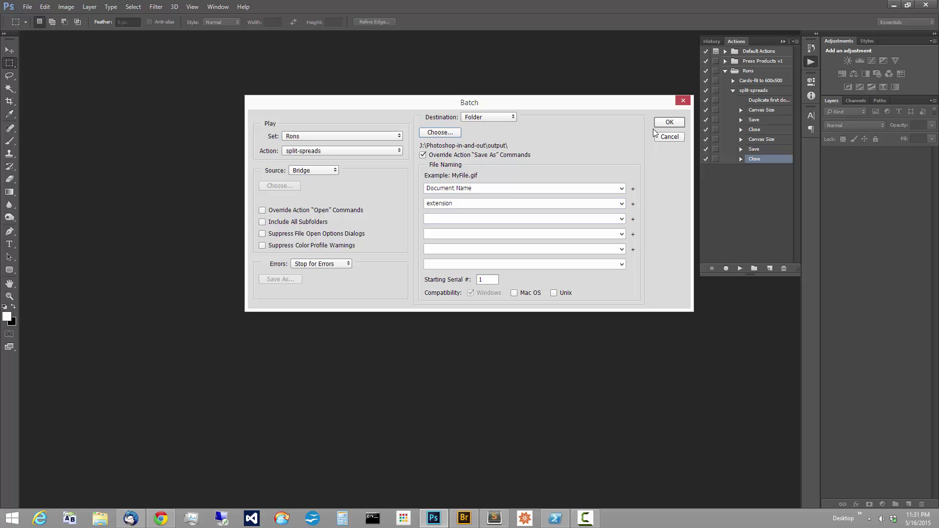
click(667, 122)
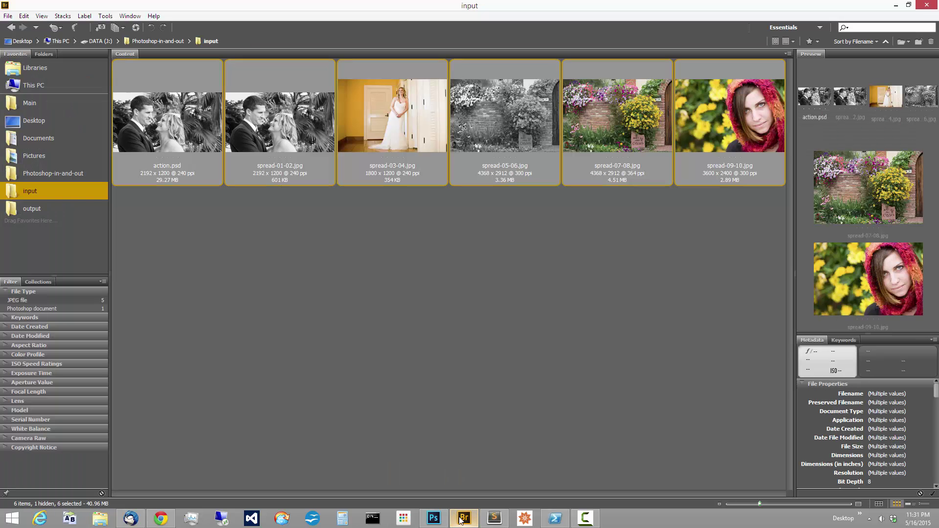
In Bridge, open the output folder and preview action copy.jpg among the twelve halves.
click(464, 519)
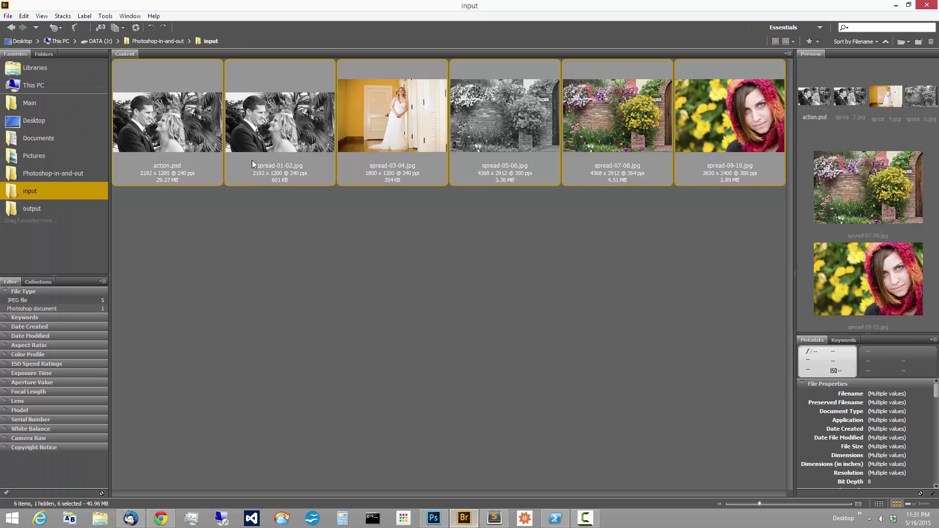
click(27, 207)
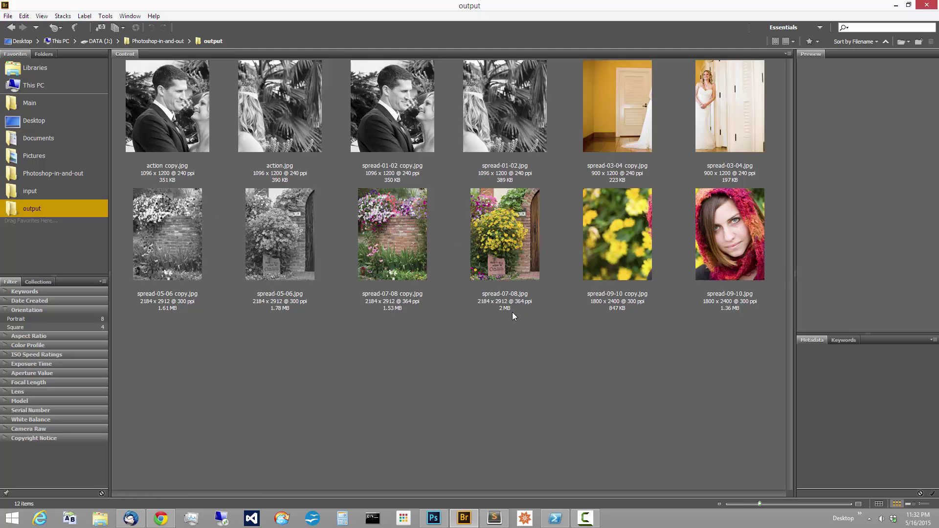
click(168, 147)
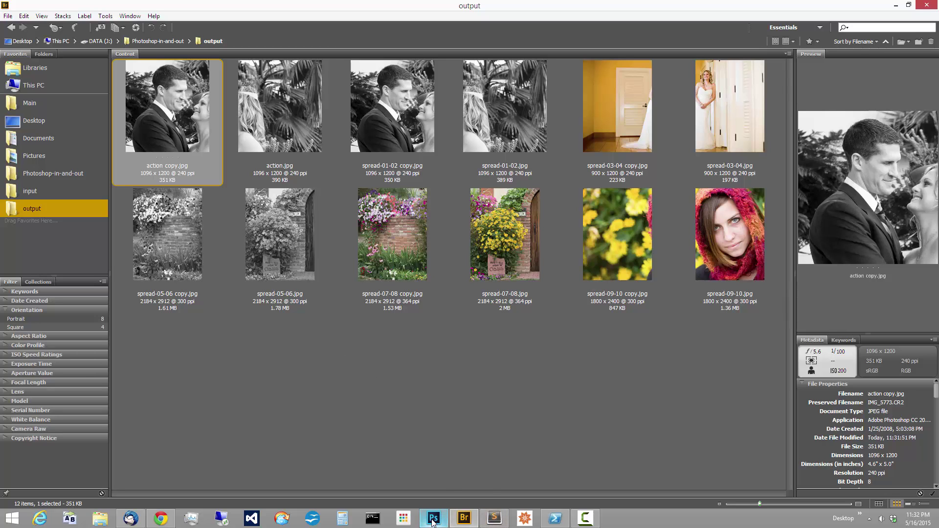
Reopen action.psd from the input folder and duplicate the image as 'action copy'.
click(24, 188)
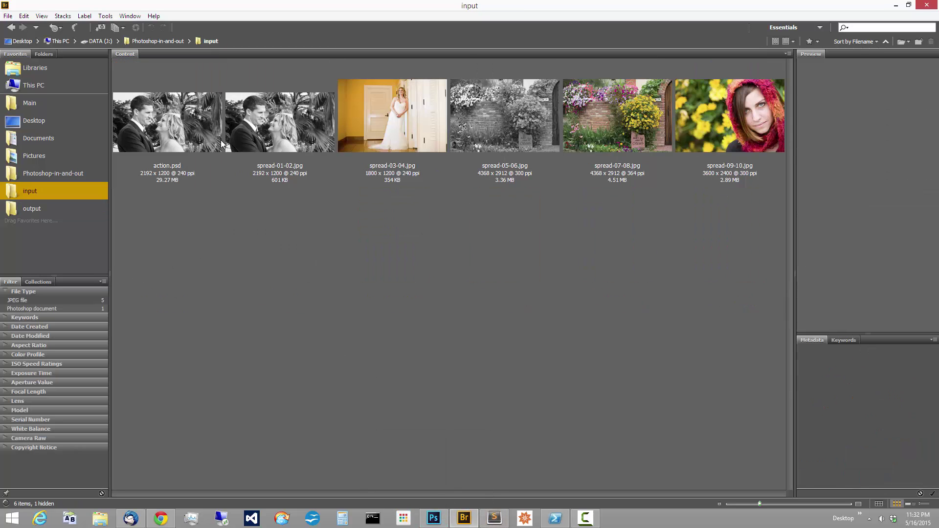
double_click(184, 136)
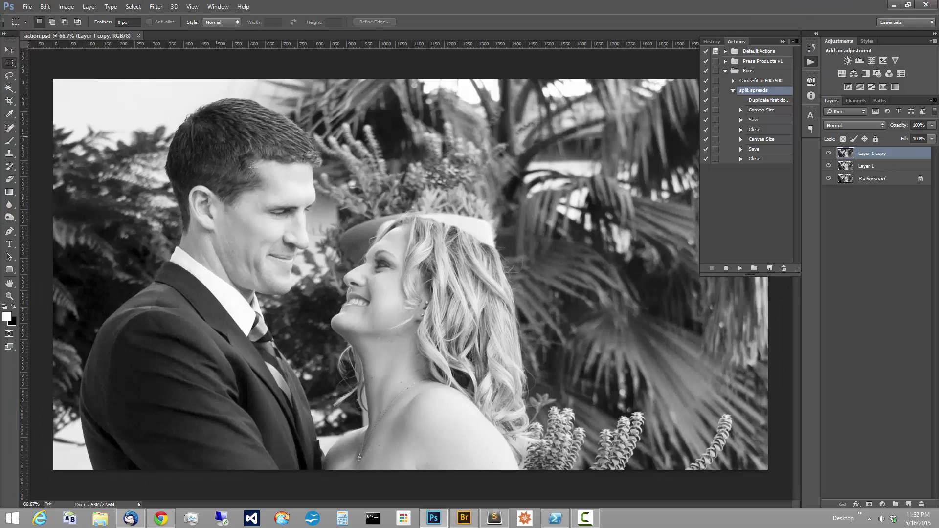
click(65, 7)
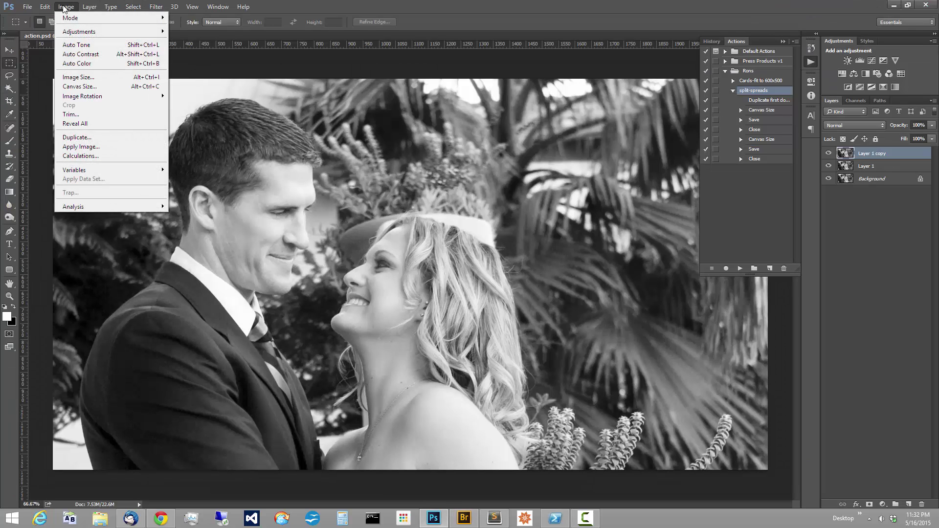
click(77, 137)
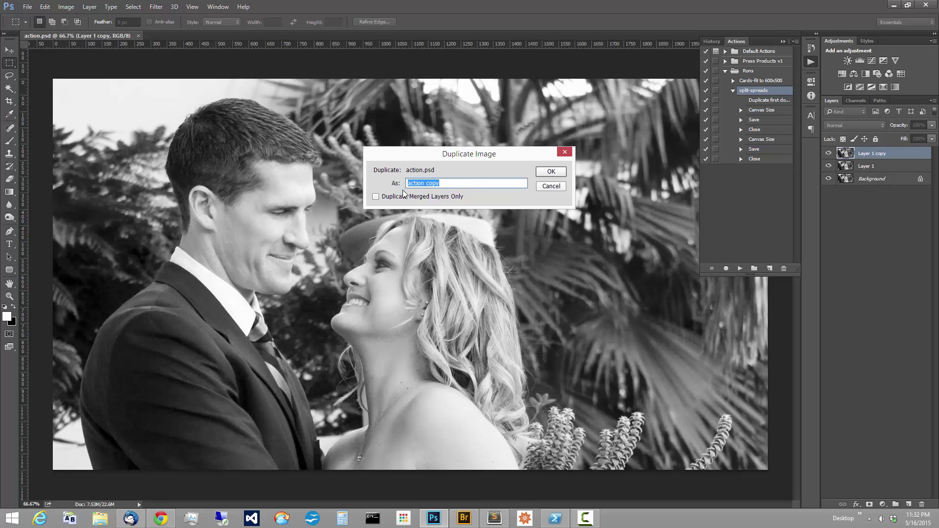
click(554, 172)
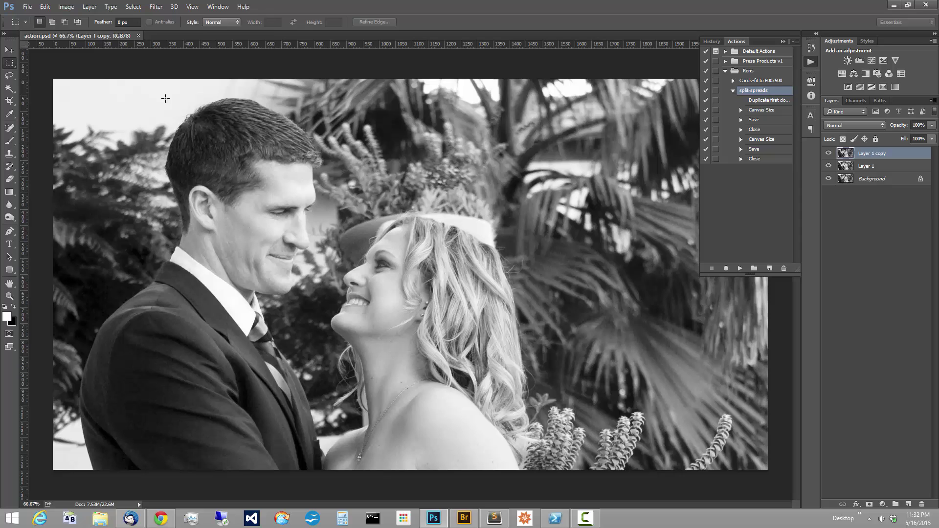
In Bridge's output folder, preview action copy.jpg and action.jpg alternately, both 1096 x 1200.
click(471, 522)
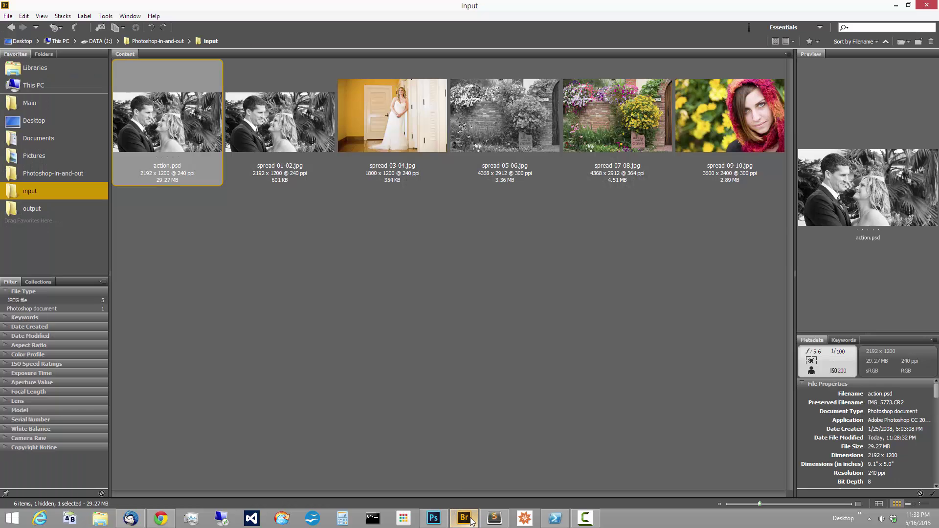
click(35, 209)
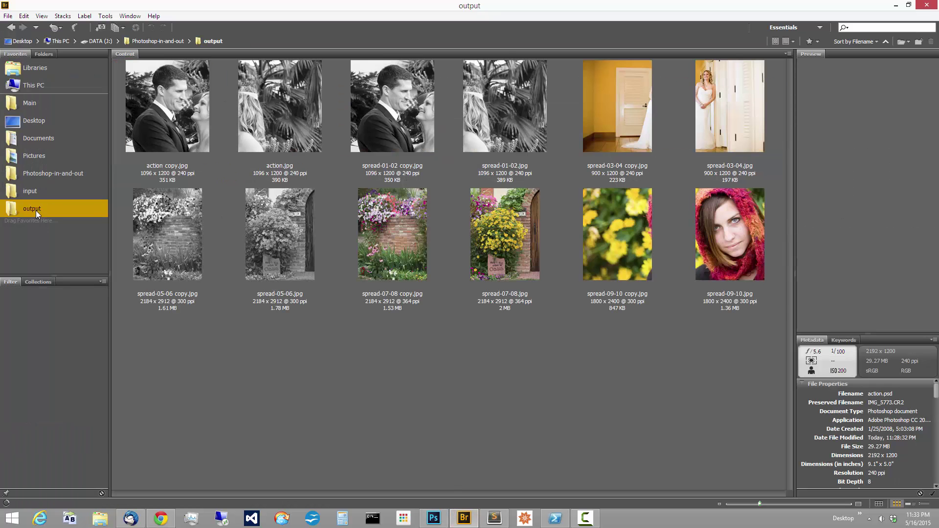
click(184, 126)
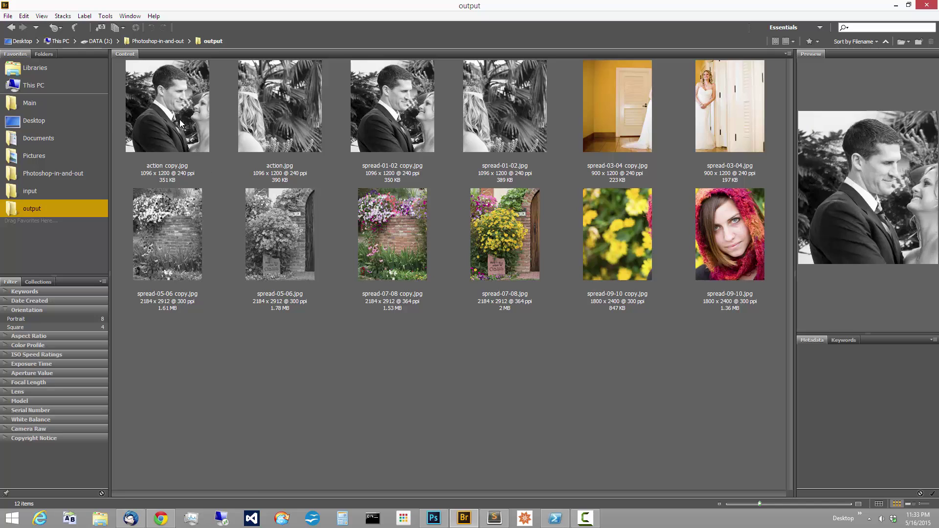
click(267, 117)
click(166, 171)
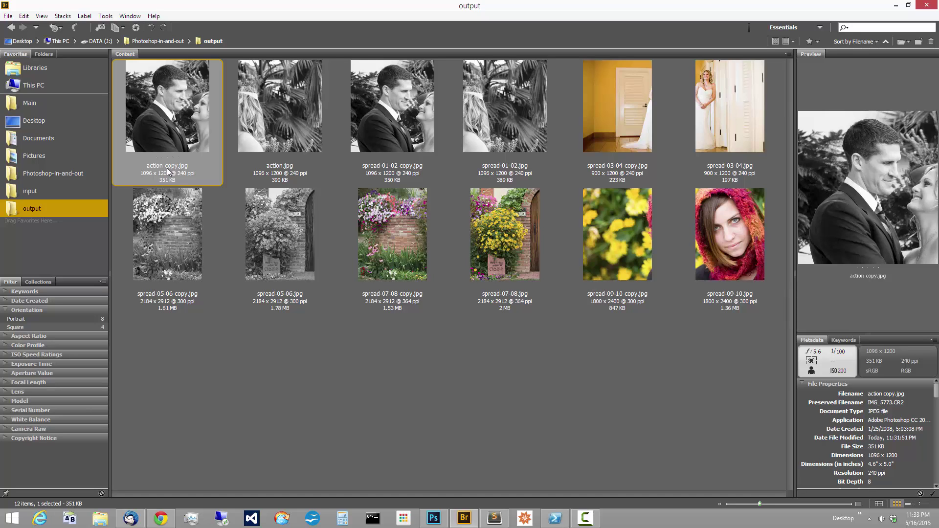
click(282, 171)
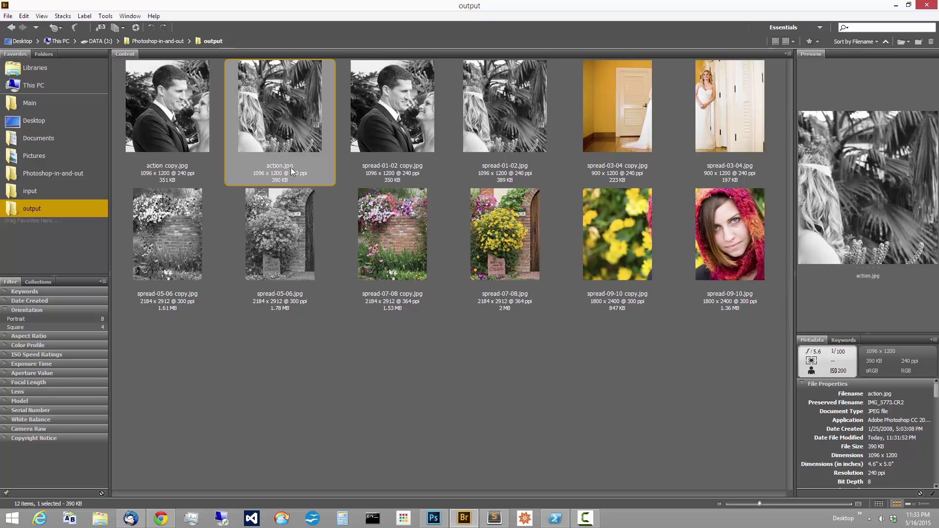
click(178, 132)
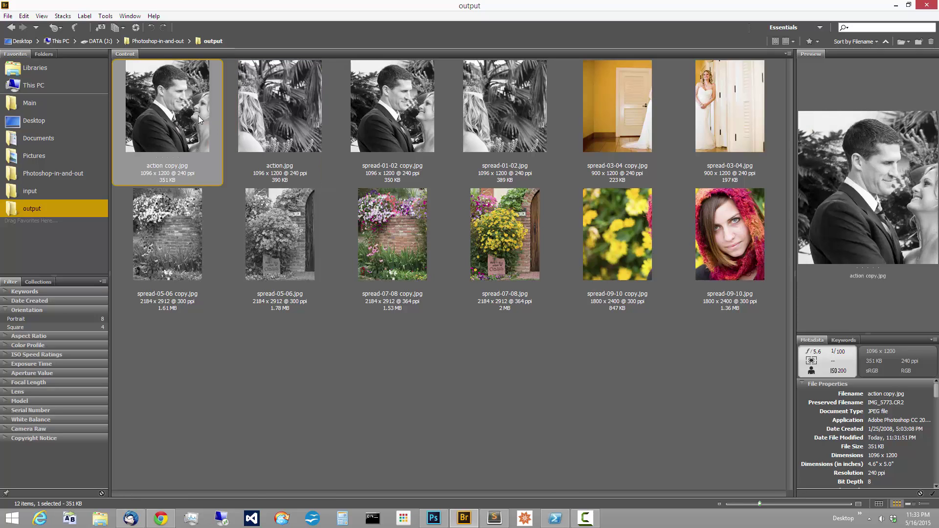